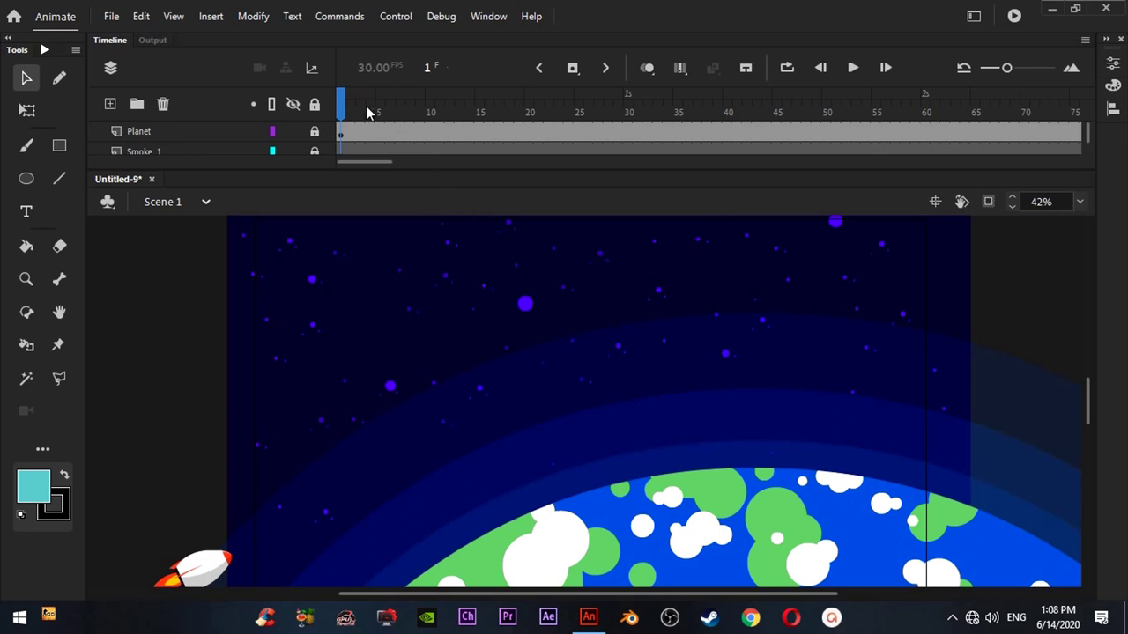
# Step: Preview the rocket animation, then stop it and return to frame 1
pyautogui.press('Return')
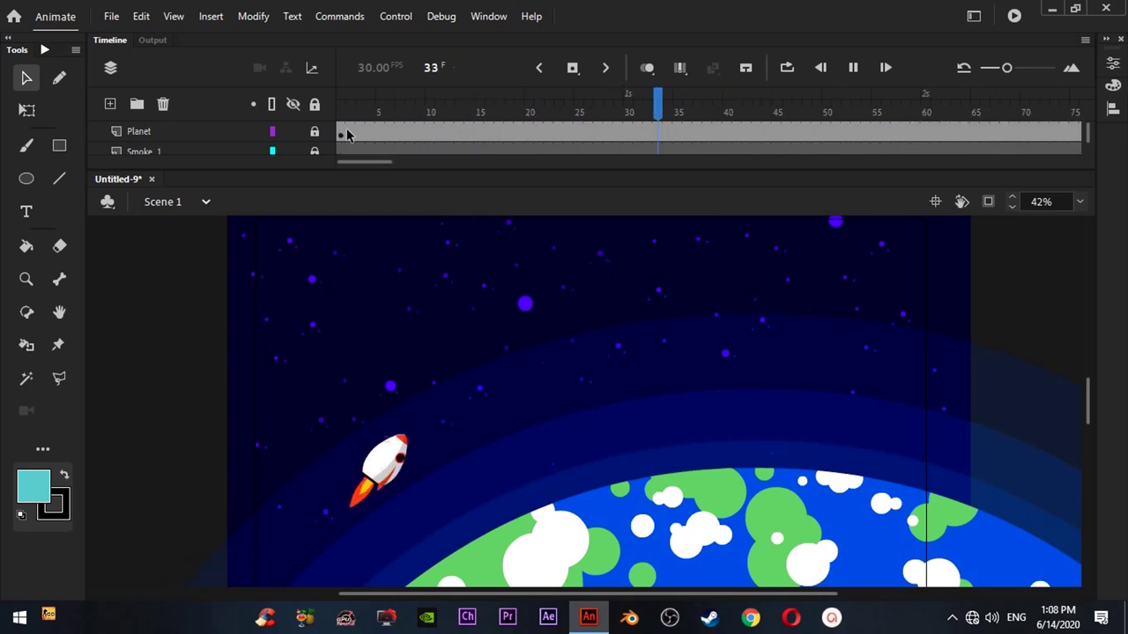
pyautogui.press('Return')
pyautogui.click(339, 122)
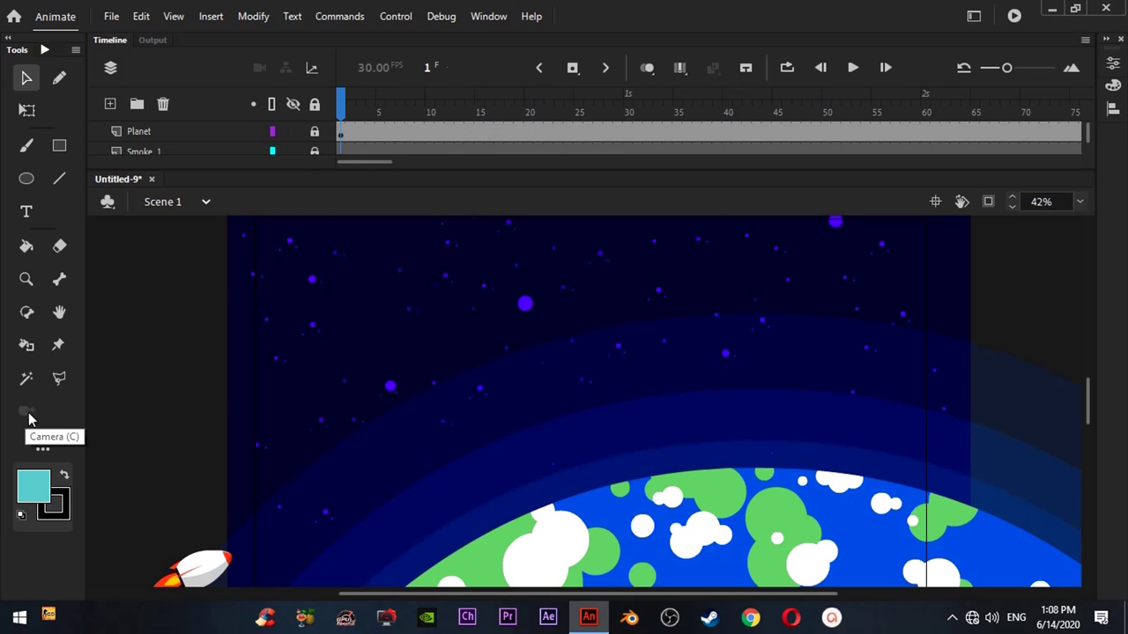
# Step: Enable Use Advanced Layers in Document Settings and confirm the change
pyautogui.rightClick(391, 386)
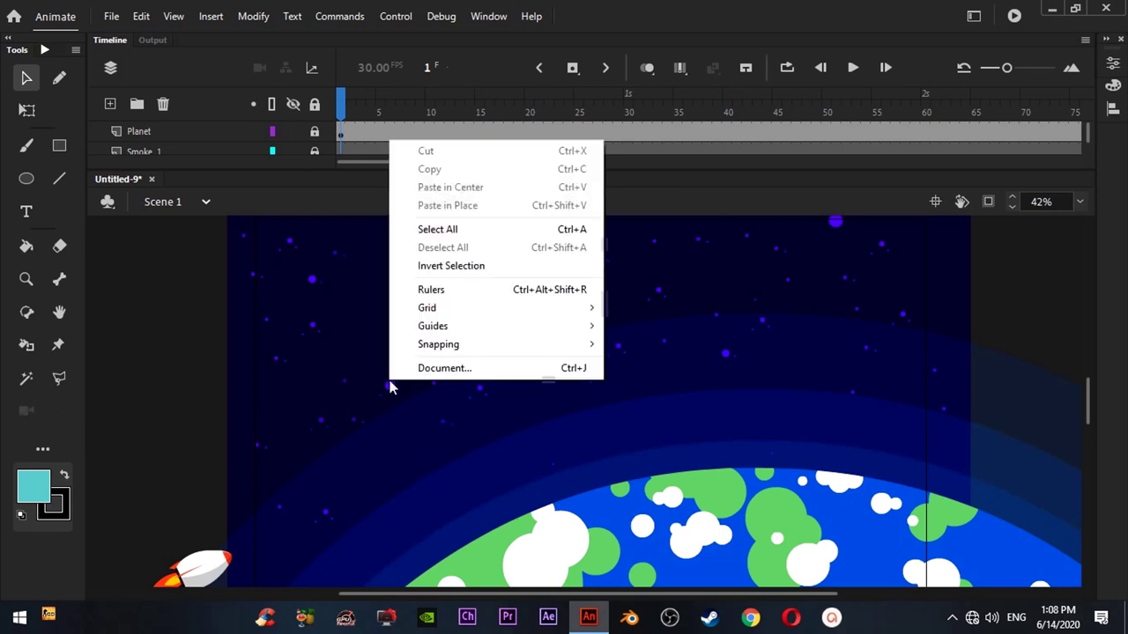
pyautogui.click(414, 371)
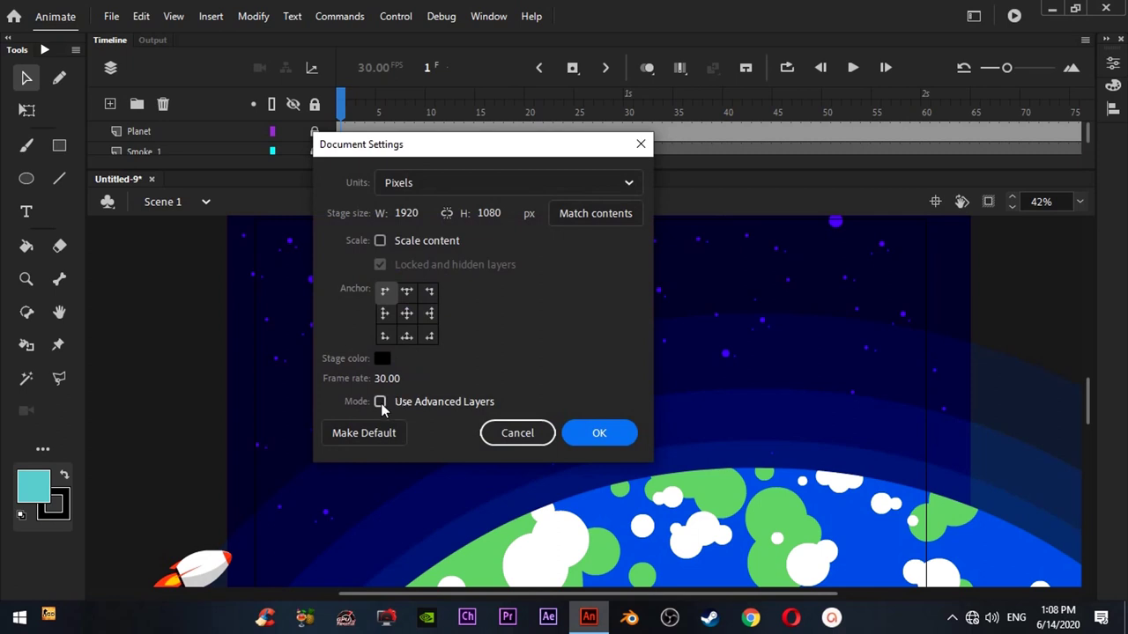
pyautogui.click(379, 402)
pyautogui.click(514, 346)
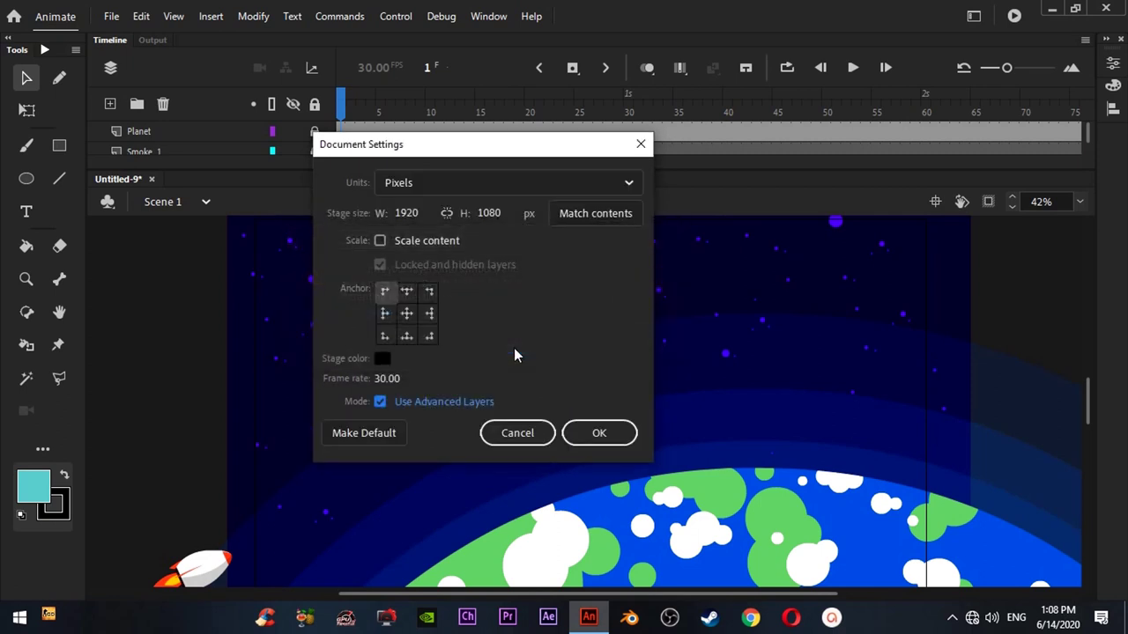
pyautogui.click(601, 435)
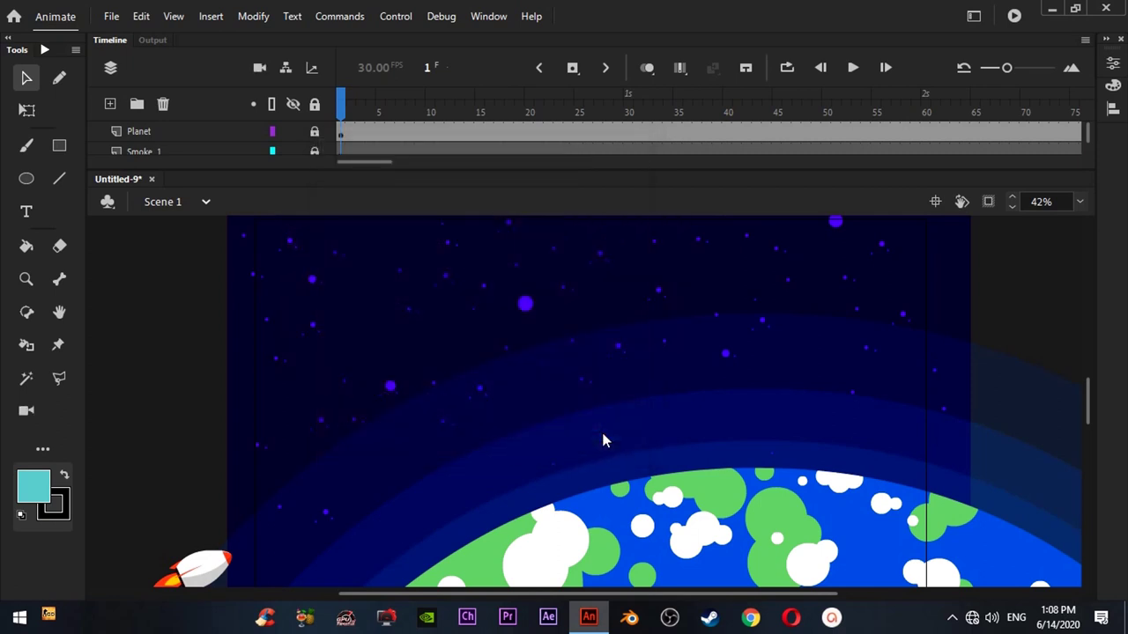
pyautogui.click(26, 412)
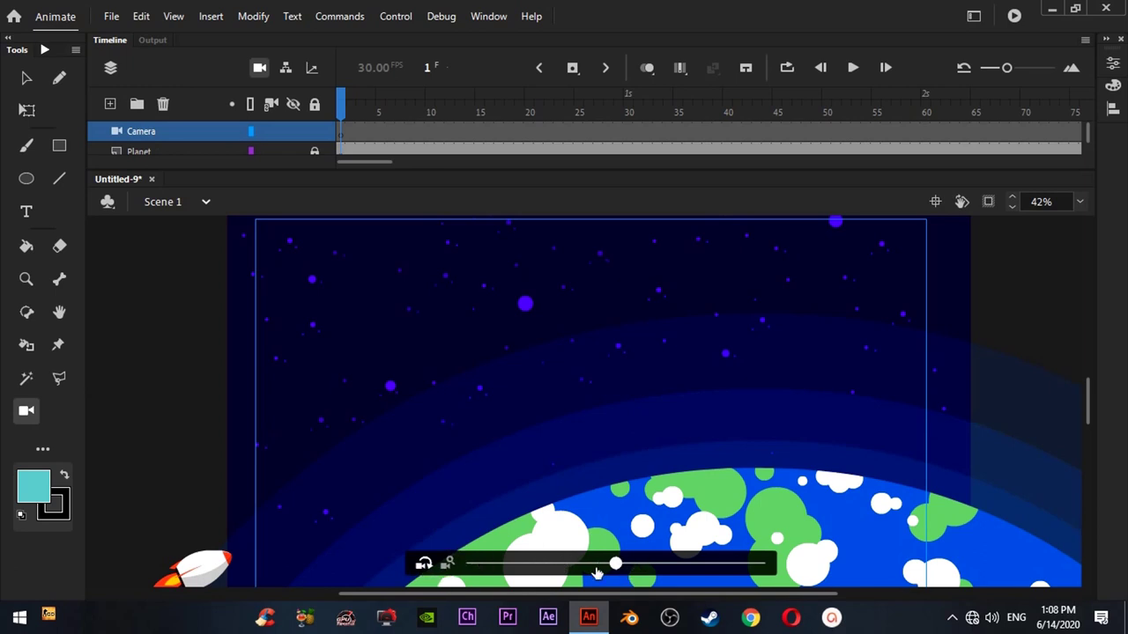
pyautogui.moveTo(616, 565); pyautogui.dragTo(656, 565)
pyautogui.moveTo(566, 566); pyautogui.dragTo(614, 568)
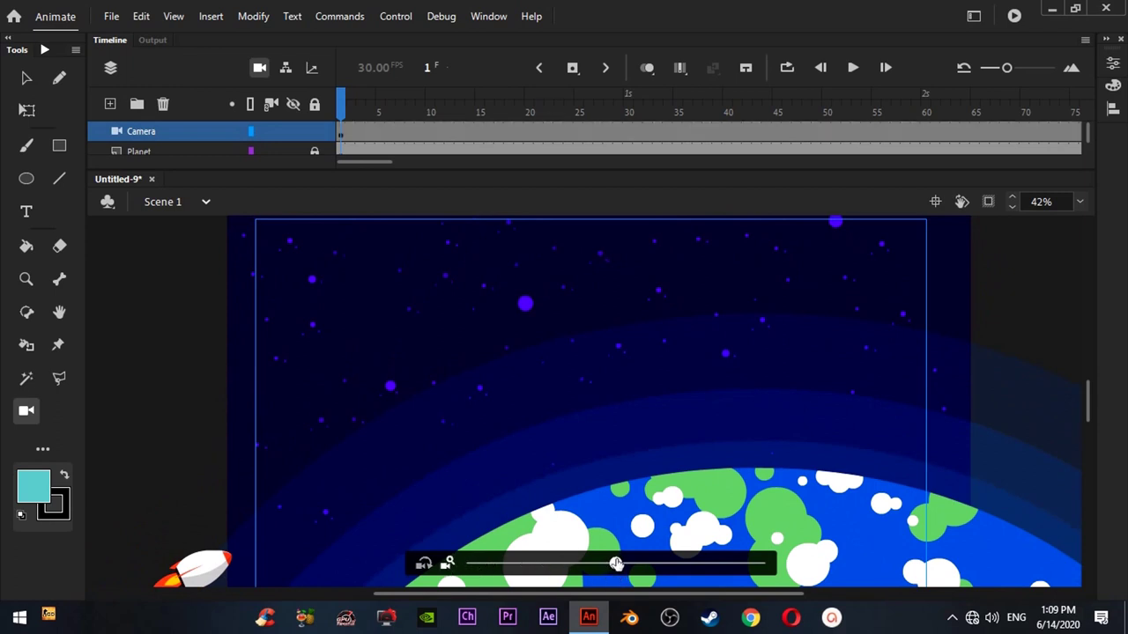
pyautogui.moveTo(617, 565)
pyautogui.mouseDown()
pyautogui.moveTo(695, 567)
pyautogui.moveTo(617, 569)
pyautogui.mouseUp()
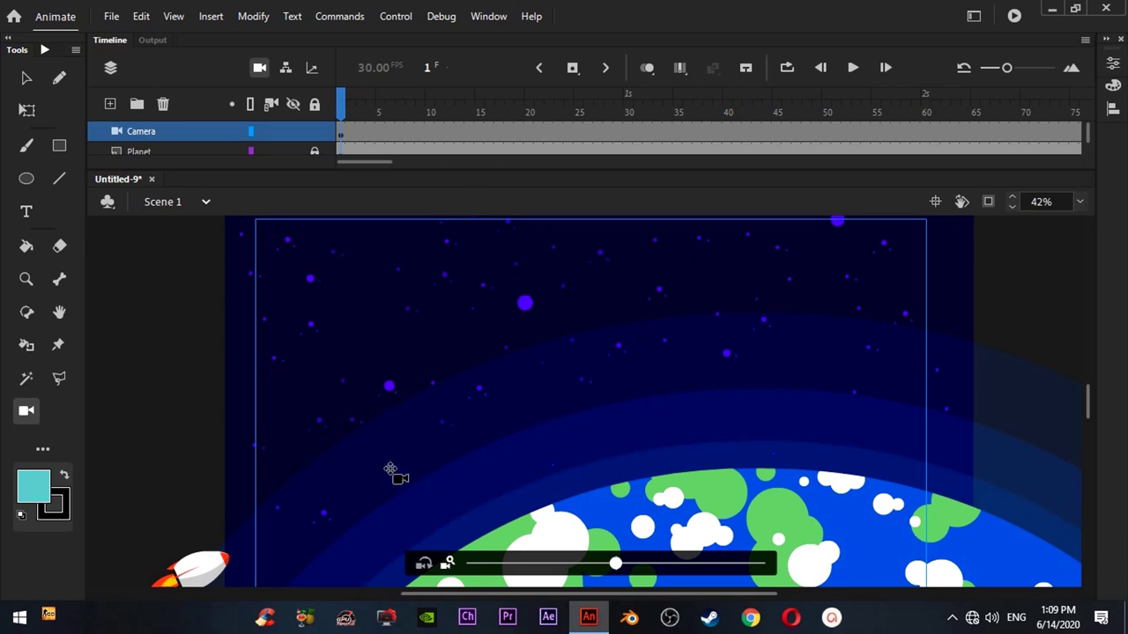
# Step: Create a classic tween from frame 1 of the Camera layer and scrub to frame 27 to check
pyautogui.rightClick(343, 138)
pyautogui.click(362, 124)
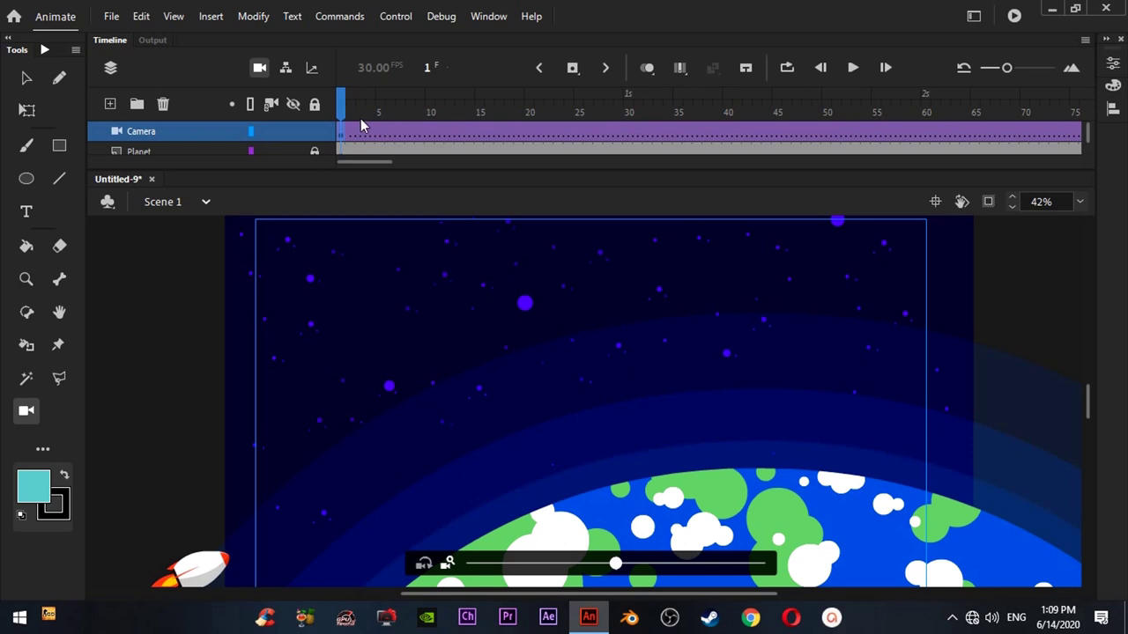
pyautogui.moveTo(344, 119); pyautogui.dragTo(955, 119)
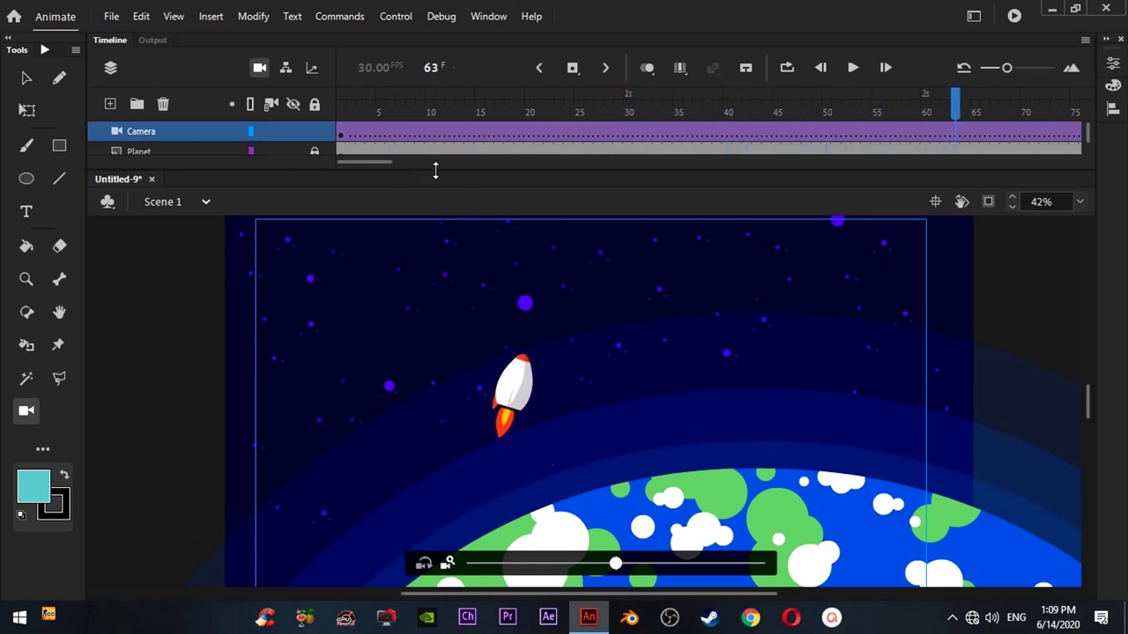
# Step: Zoom and pan the camera in on the rocket at frames 66 and 101
pyautogui.moveTo(435, 170); pyautogui.dragTo(428, 201)
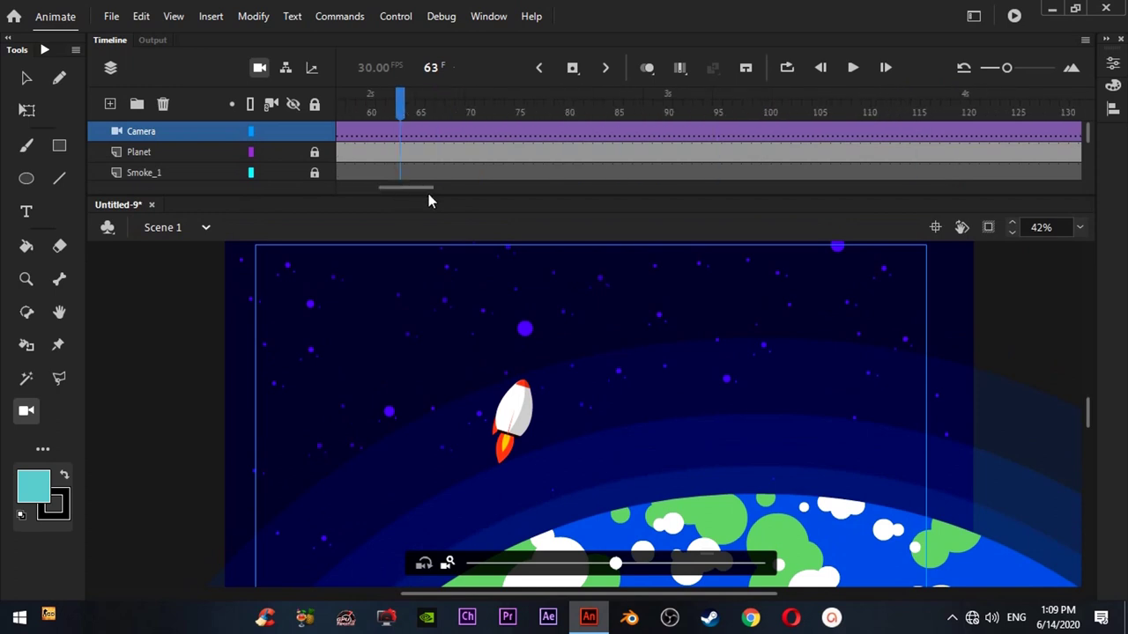
pyautogui.moveTo(419, 122); pyautogui.dragTo(430, 122)
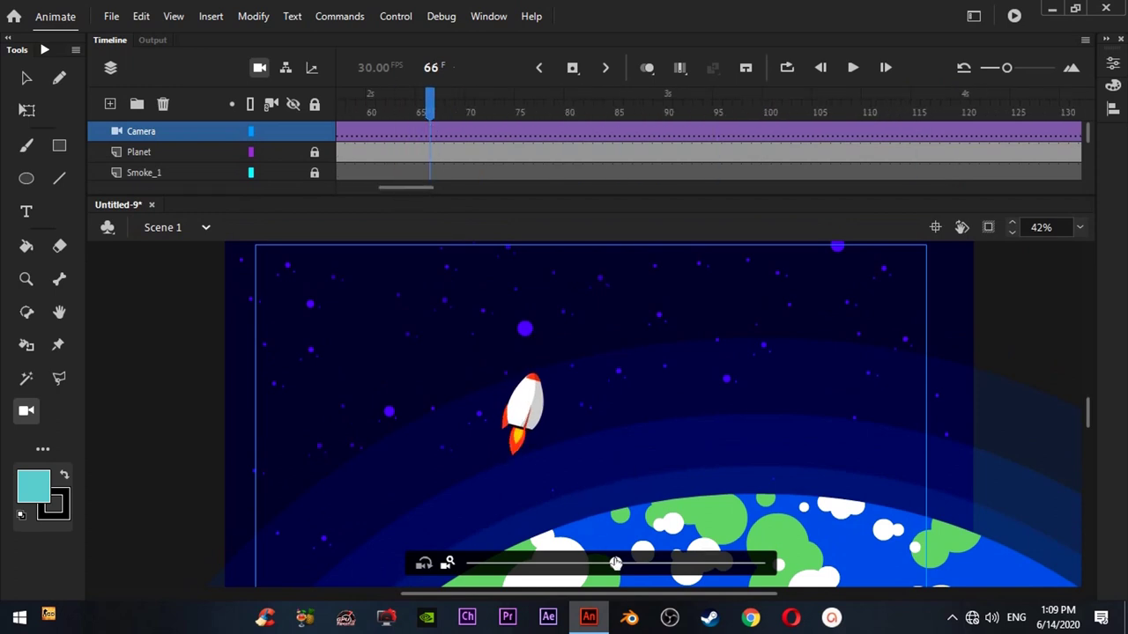
pyautogui.moveTo(622, 566); pyautogui.dragTo(758, 578)
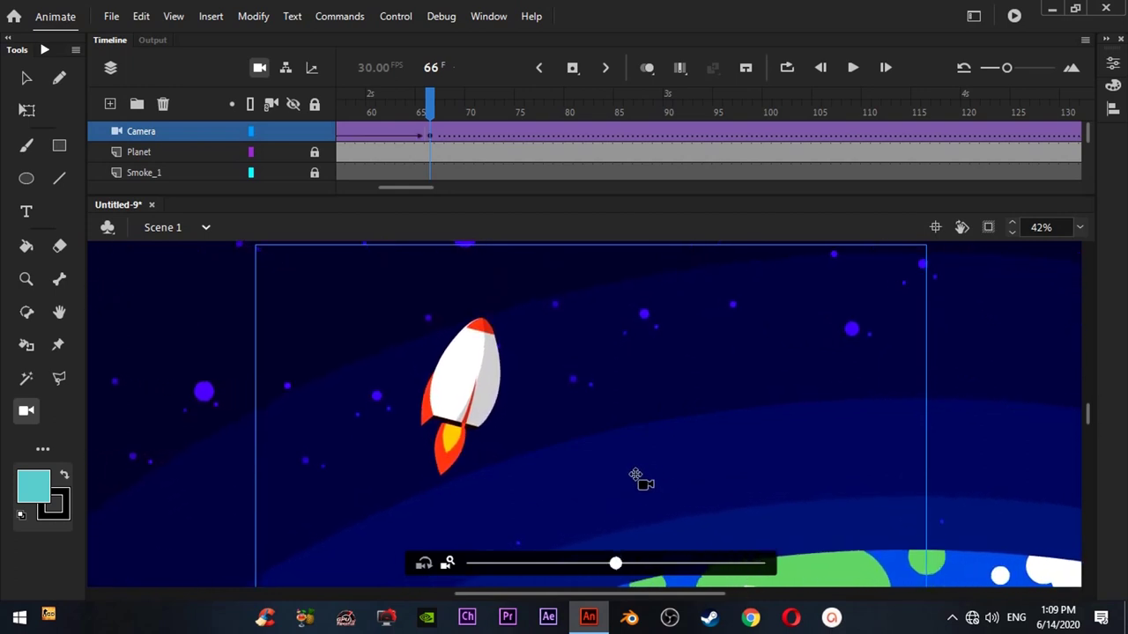
pyautogui.moveTo(636, 477); pyautogui.dragTo(594, 450)
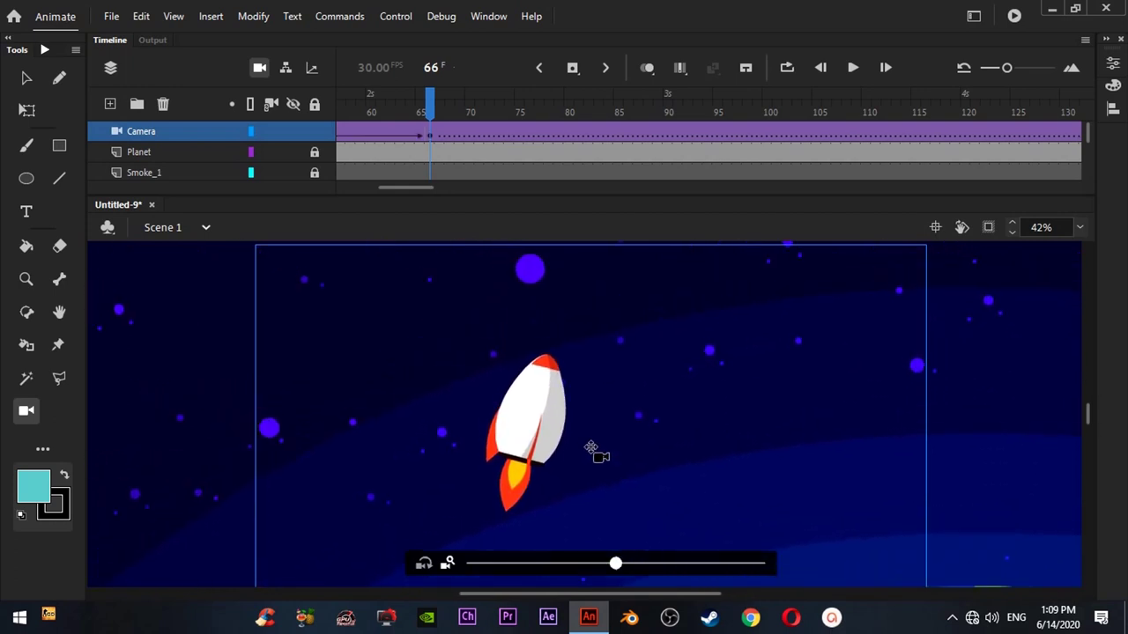
pyautogui.moveTo(432, 112); pyautogui.dragTo(776, 124)
pyautogui.moveTo(854, 360); pyautogui.dragTo(950, 287)
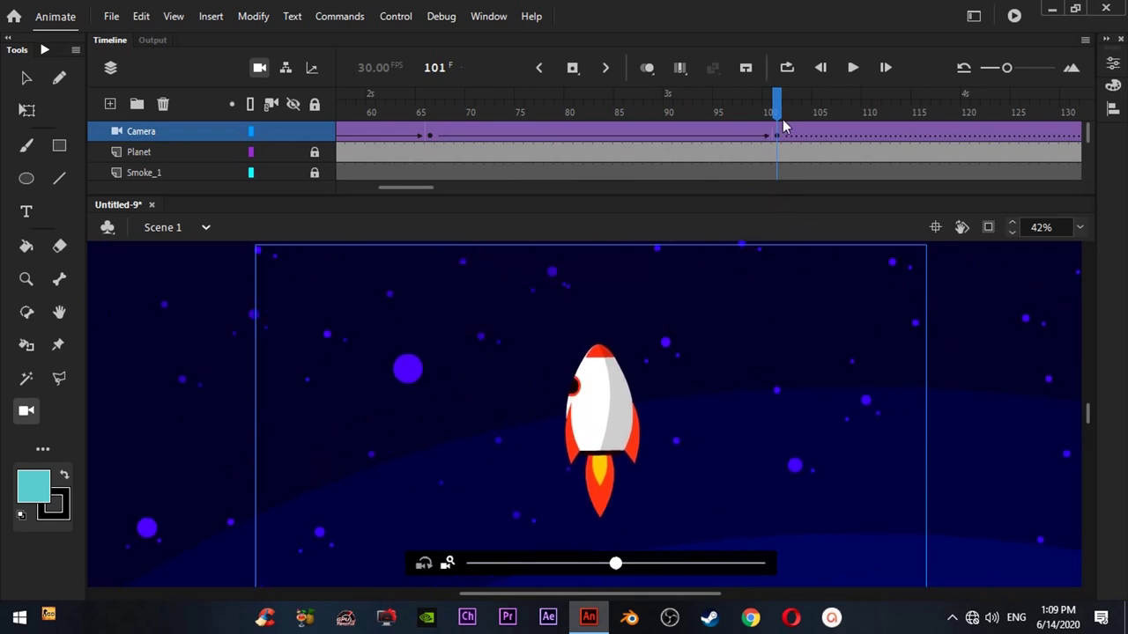
# Step: At frame 225, zoom the camera back out and pan down to bring the planet into view
pyautogui.moveTo(782, 117); pyautogui.dragTo(1064, 196)
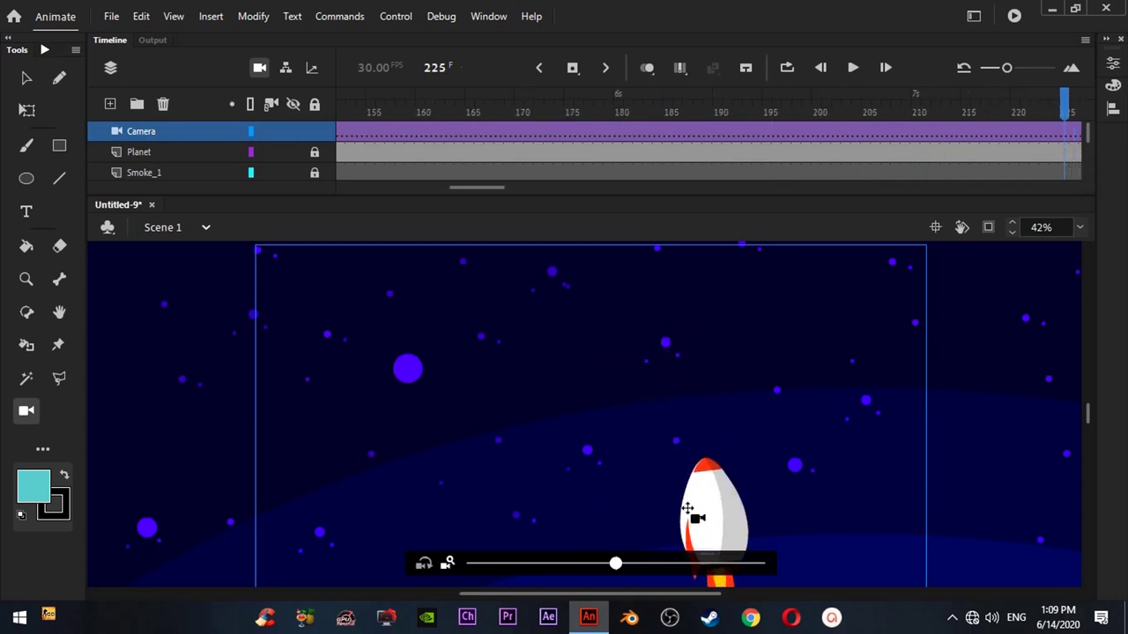
pyautogui.moveTo(615, 564); pyautogui.dragTo(540, 600)
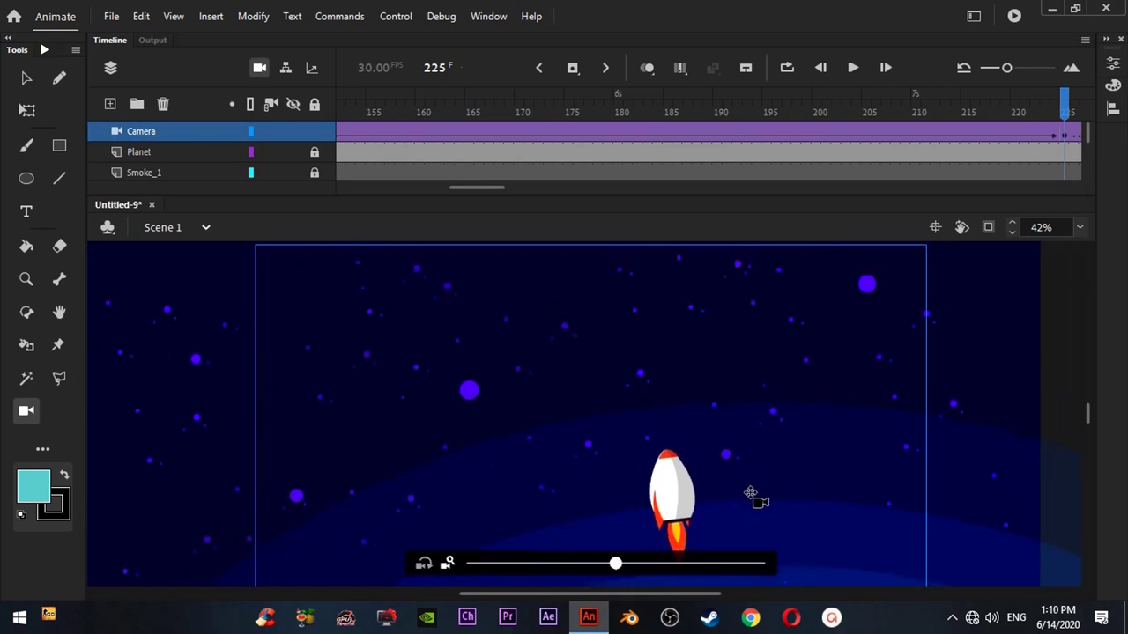
pyautogui.moveTo(749, 493)
pyautogui.mouseDown()
pyautogui.moveTo(756, 519)
pyautogui.moveTo(755, 509)
pyautogui.mouseUp()
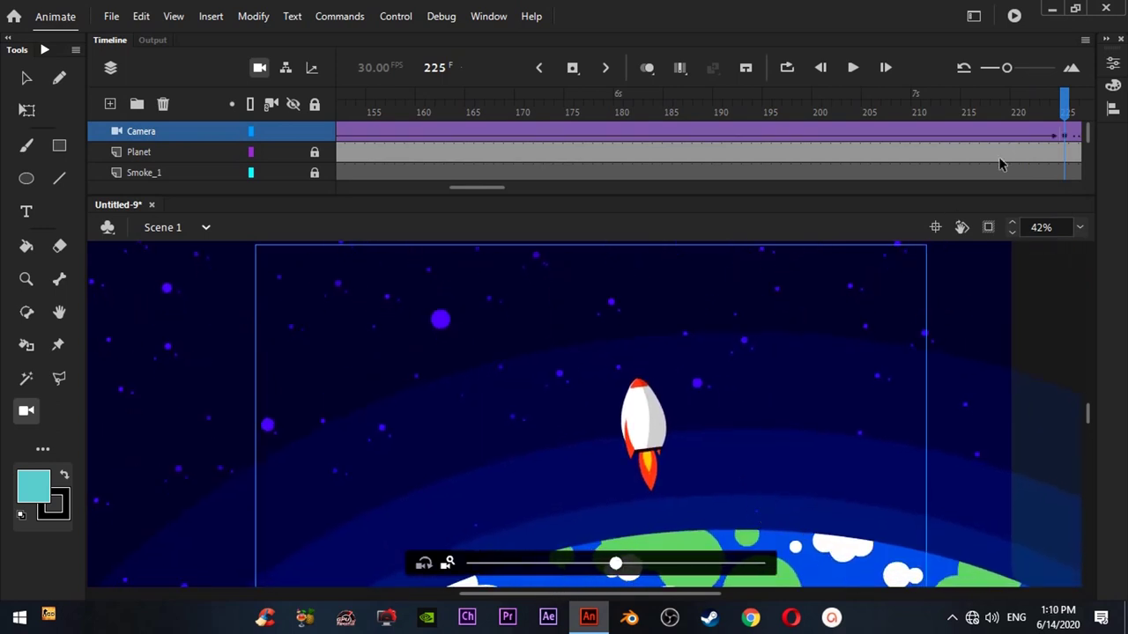
# Step: At frame 258, zoom the camera in and set the stage view to Show Frame
pyautogui.moveTo(462, 189); pyautogui.dragTo(505, 189)
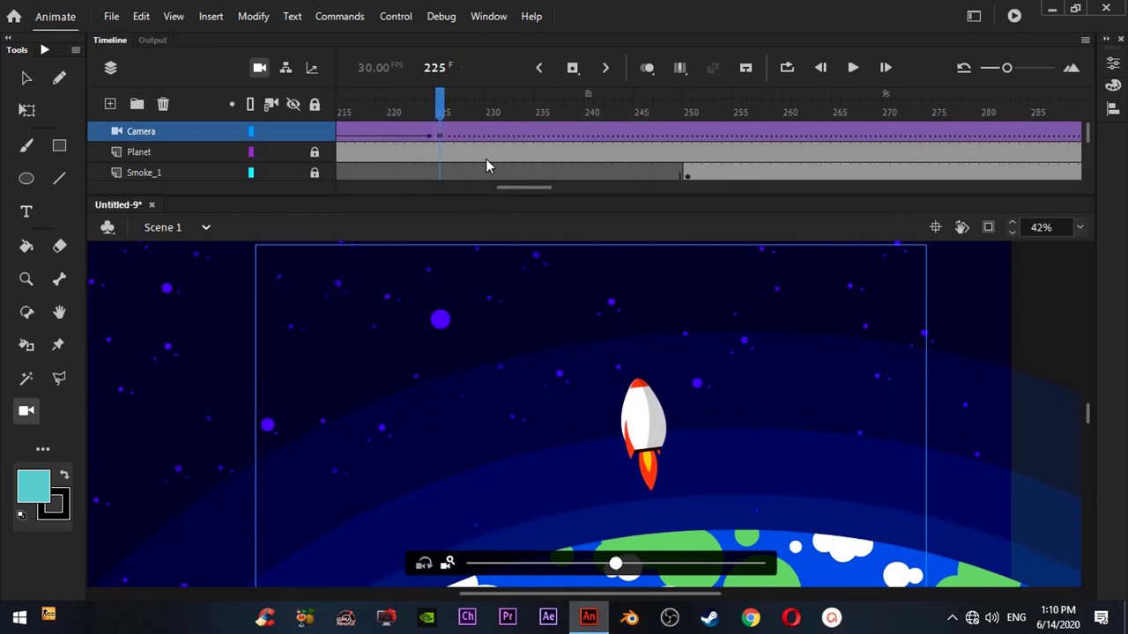
pyautogui.moveTo(445, 110); pyautogui.dragTo(764, 179)
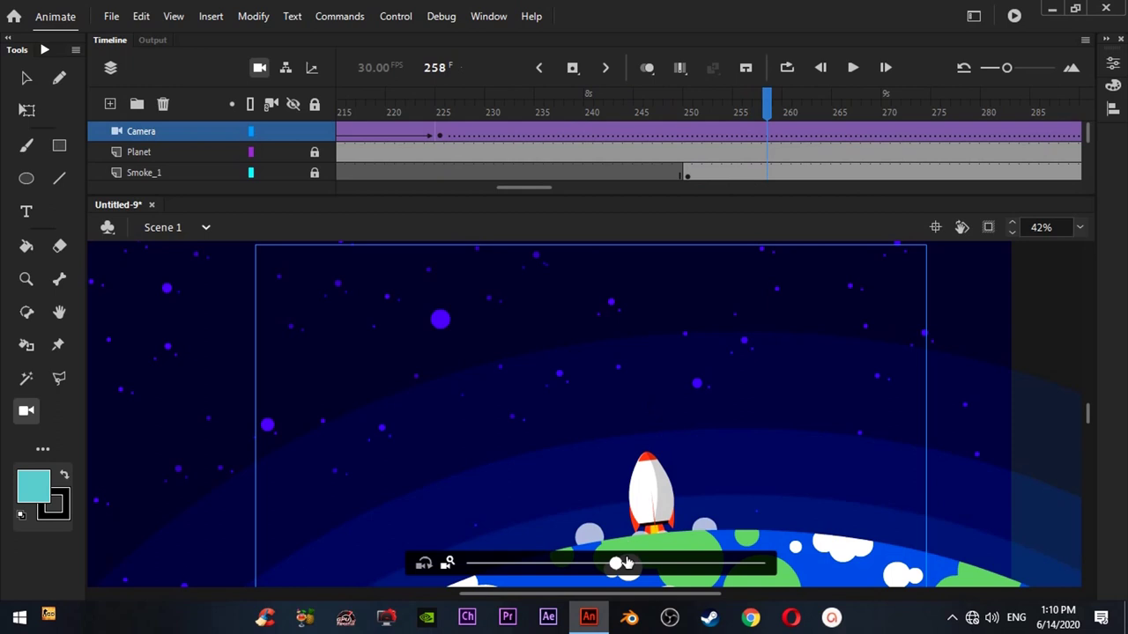
pyautogui.moveTo(662, 573); pyautogui.dragTo(713, 571)
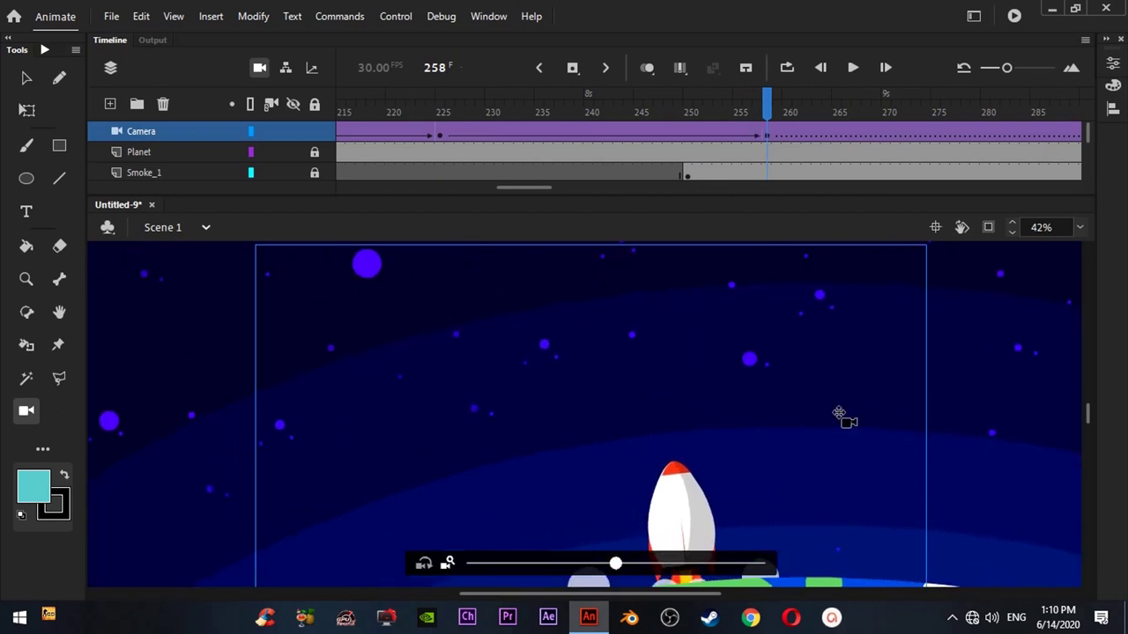
pyautogui.click(1080, 229)
pyautogui.click(1062, 260)
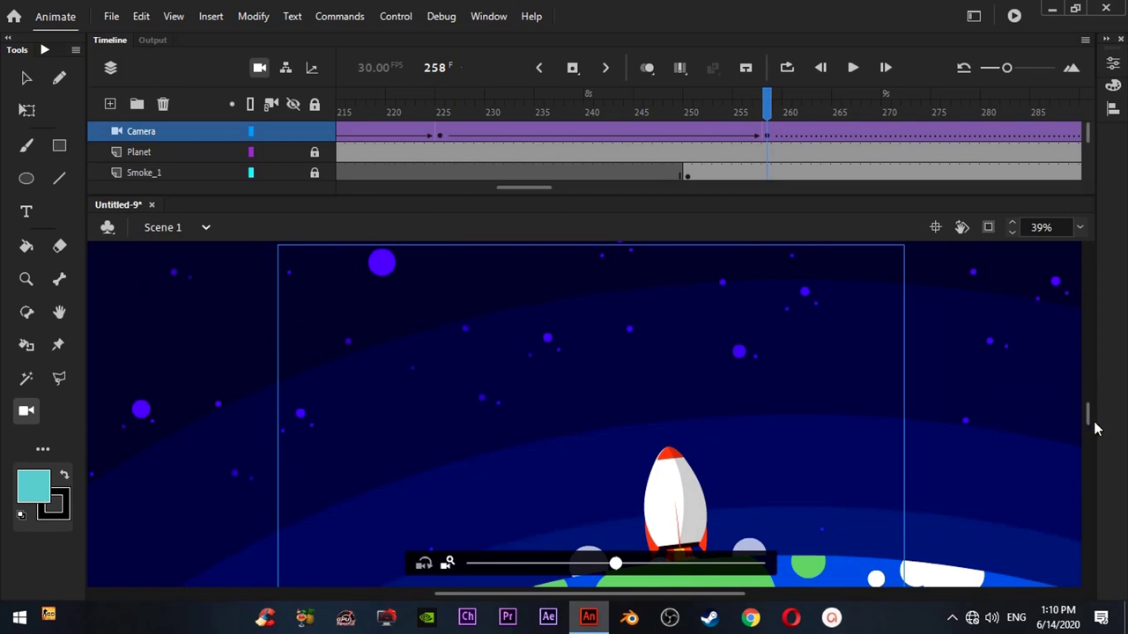
# Step: Zoom the camera closer and pan to reframe the landed rocket, then scrub the later smoke frames
pyautogui.scroll(-2, 1091, 422)
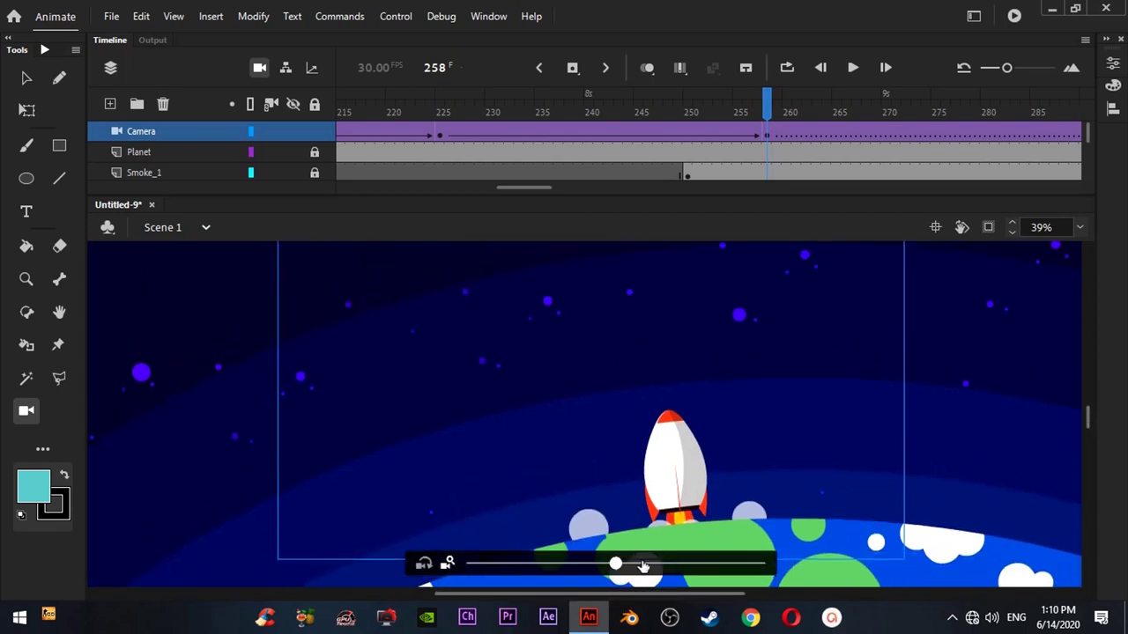
pyautogui.moveTo(615, 564); pyautogui.dragTo(657, 568)
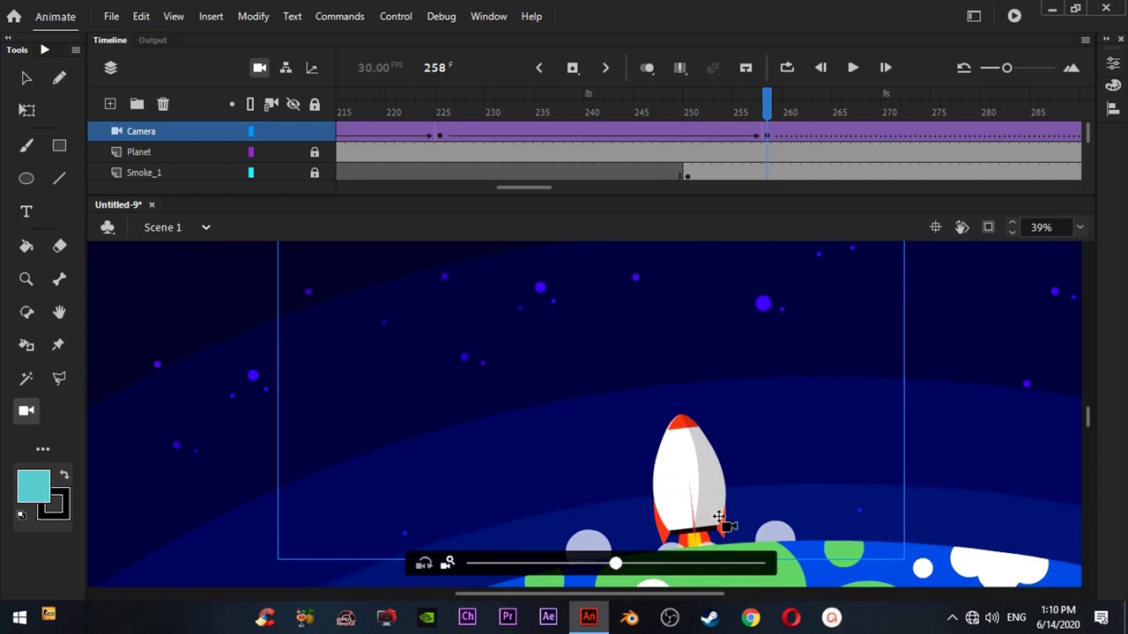
pyautogui.moveTo(714, 521)
pyautogui.mouseDown()
pyautogui.moveTo(753, 531)
pyautogui.moveTo(720, 528)
pyautogui.mouseUp()
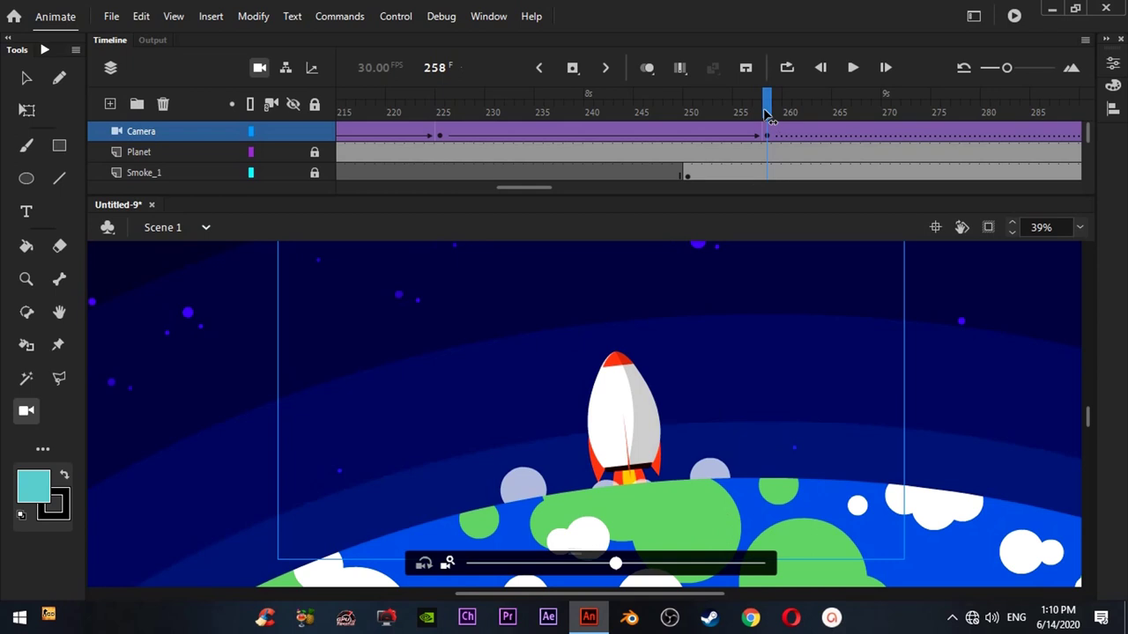
pyautogui.moveTo(767, 114); pyautogui.dragTo(995, 143)
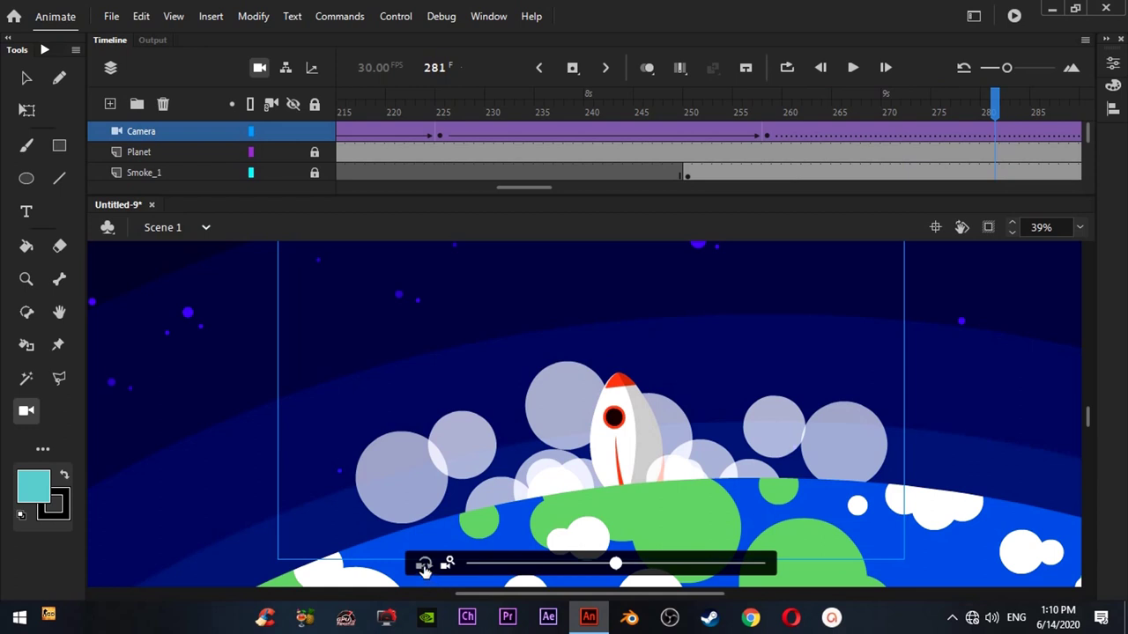
# Step: Tilt the camera slightly at frame 281 and scrub through the growing smoke
pyautogui.moveTo(618, 568); pyautogui.dragTo(580, 579)
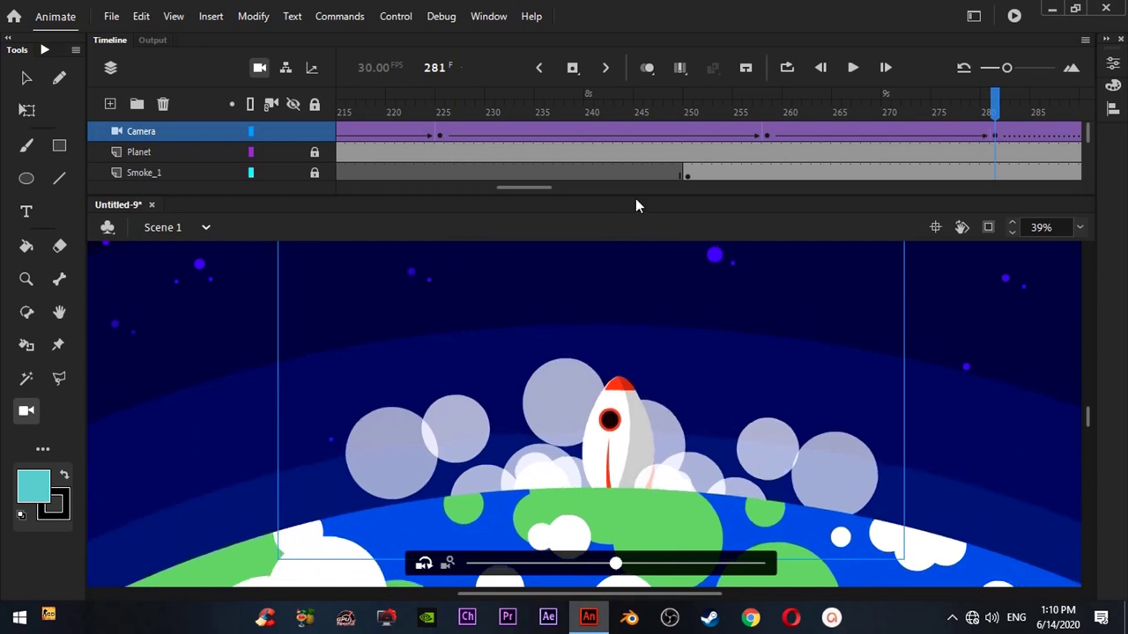
pyautogui.moveTo(537, 185); pyautogui.dragTo(572, 186)
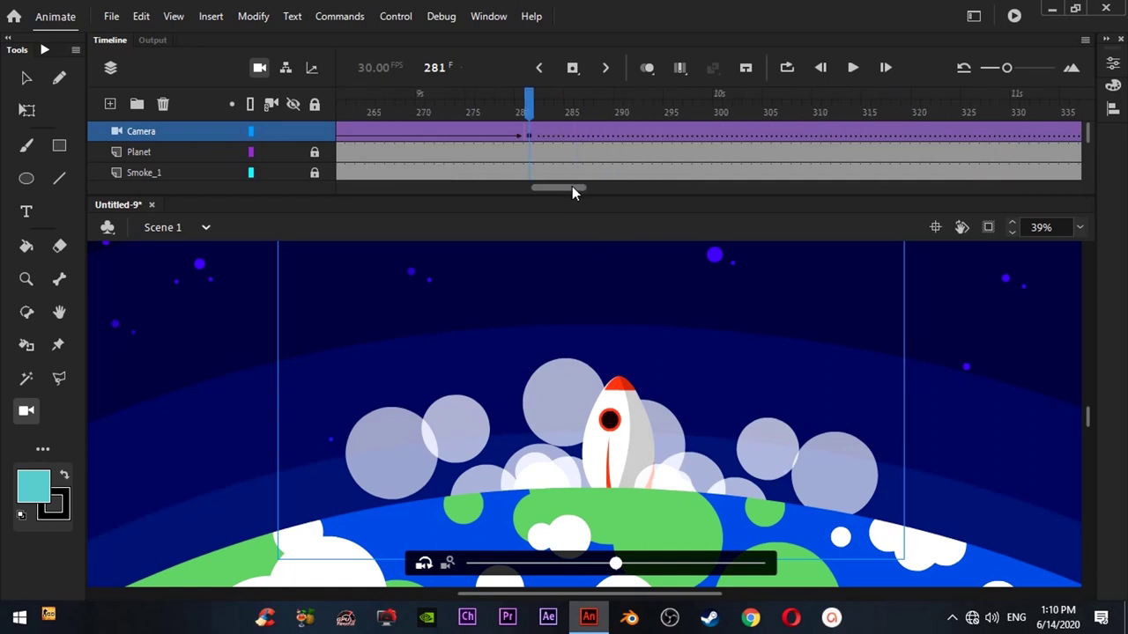
pyautogui.moveTo(605, 111); pyautogui.dragTo(976, 112)
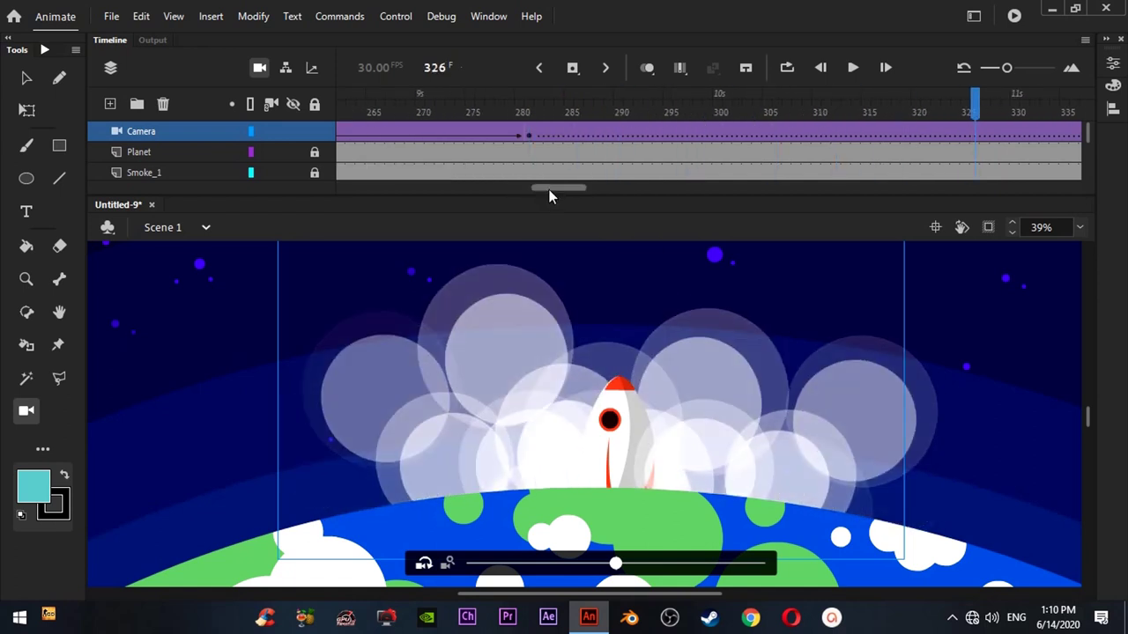
# Step: At frame 367, zoom the camera out to reveal the planet's curve
pyautogui.moveTo(549, 190); pyautogui.dragTo(599, 188)
pyautogui.moveTo(747, 115); pyautogui.dragTo(710, 142)
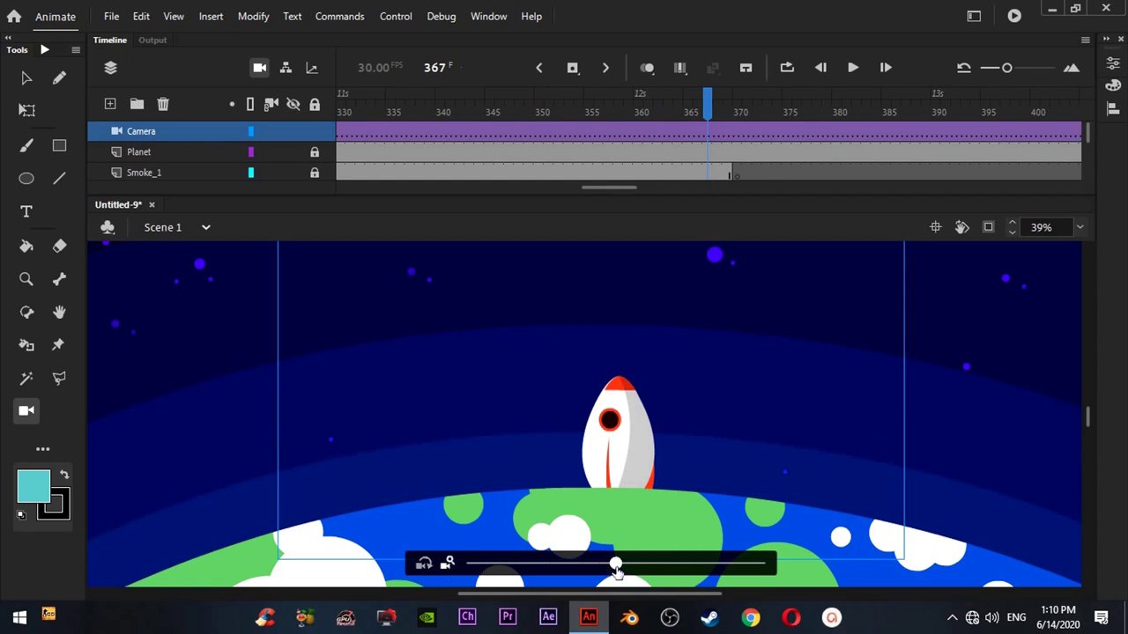
pyautogui.moveTo(586, 574); pyautogui.dragTo(615, 563)
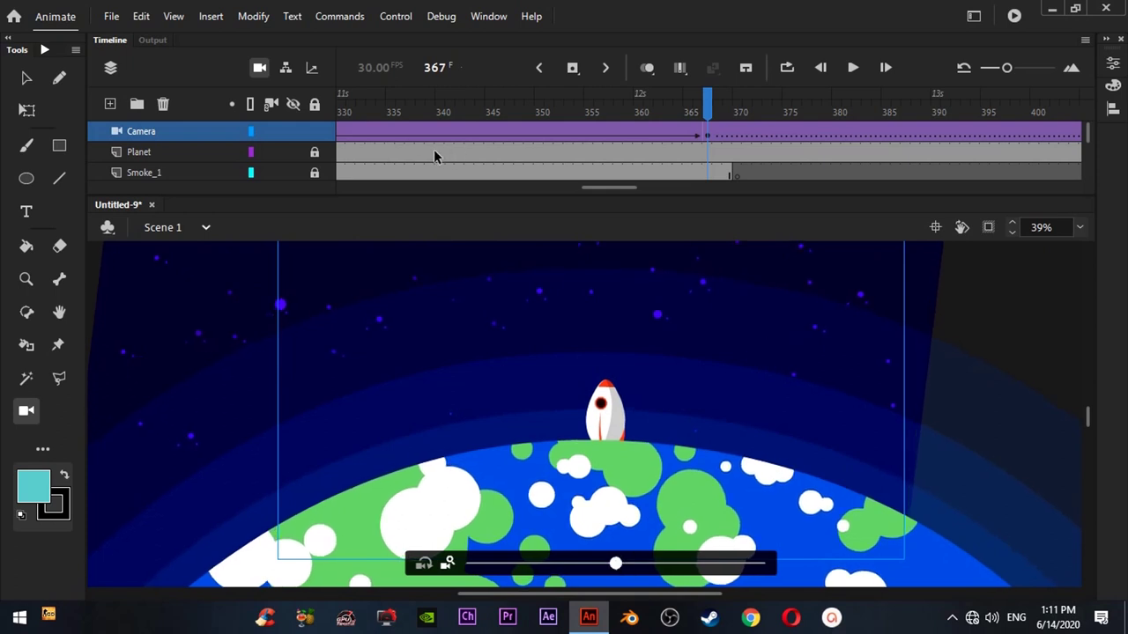
pyautogui.moveTo(607, 188); pyautogui.dragTo(374, 186)
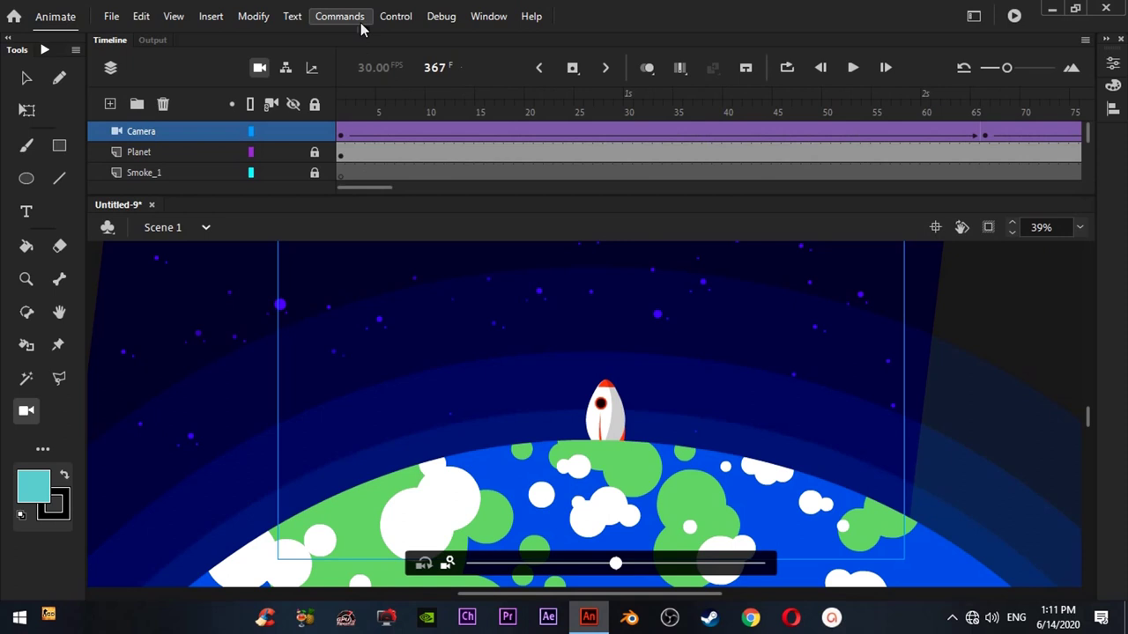
# Step: Jump back to frame 1 and play the full camera move from the start
pyautogui.click(338, 115)
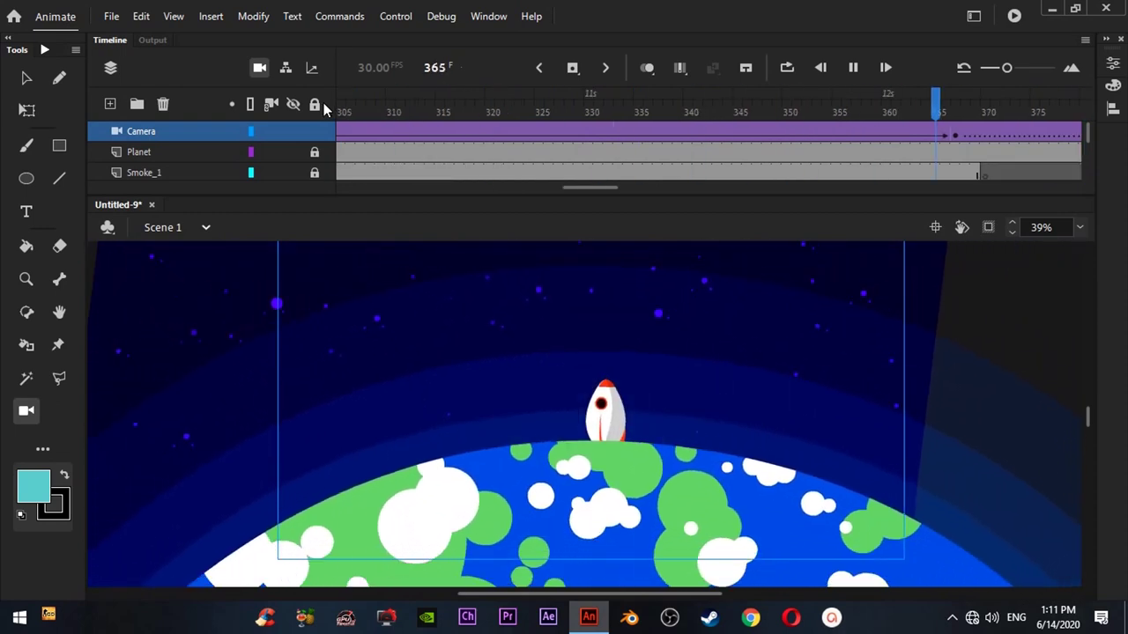
pyautogui.moveTo(473, 105); pyautogui.dragTo(152, 220)
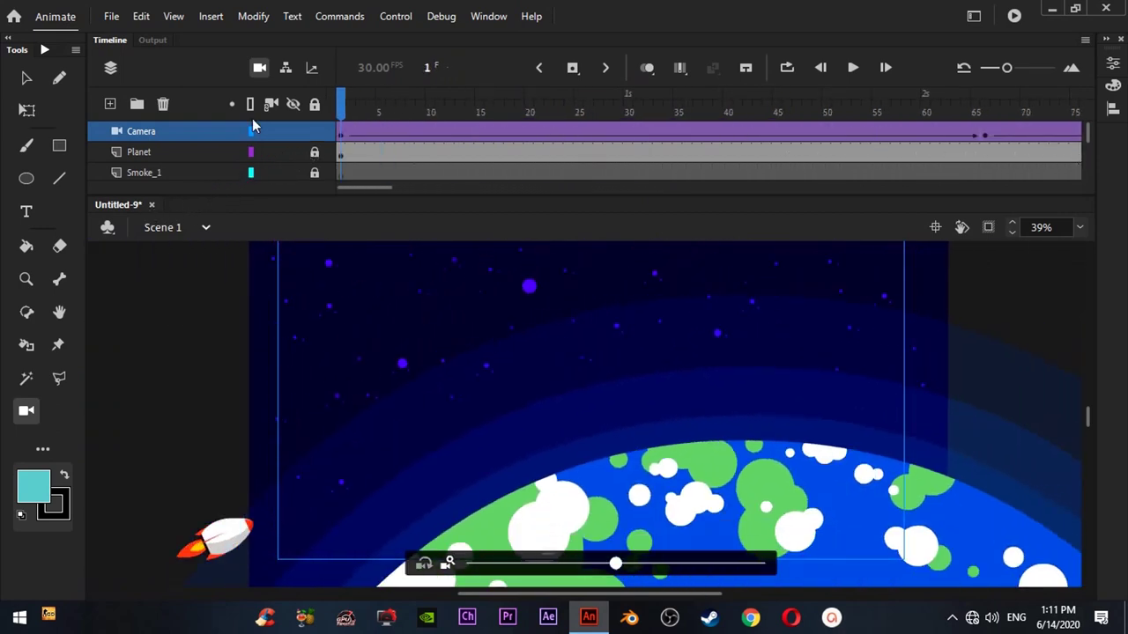
# Step: Use Control > Test to export the rocket scene as an SWF movie
pyautogui.click(393, 16)
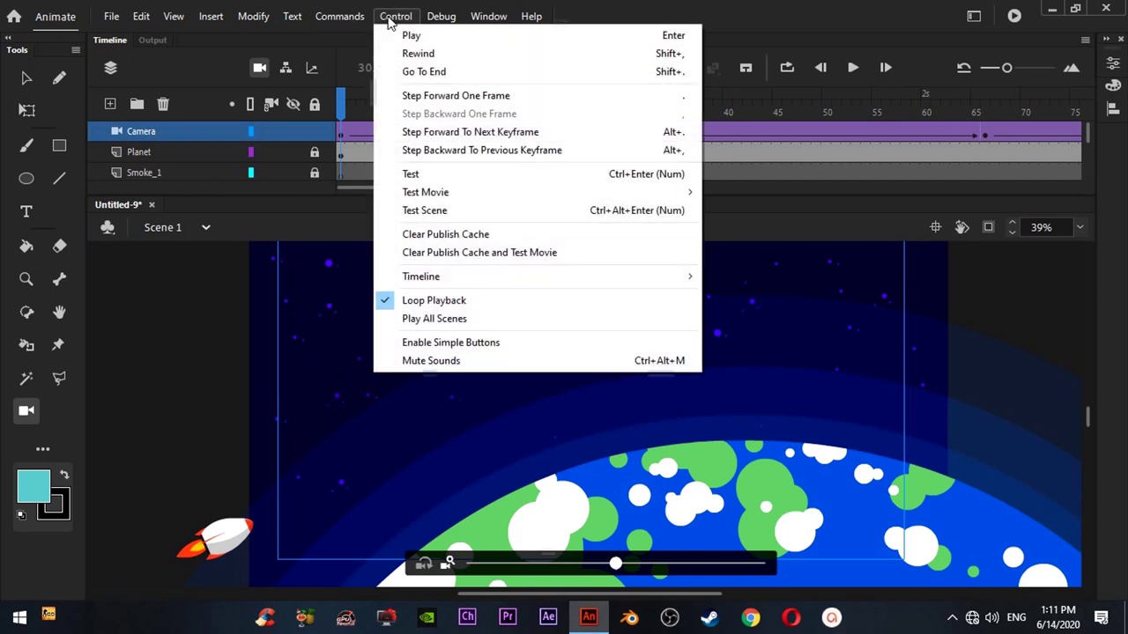
pyautogui.click(433, 176)
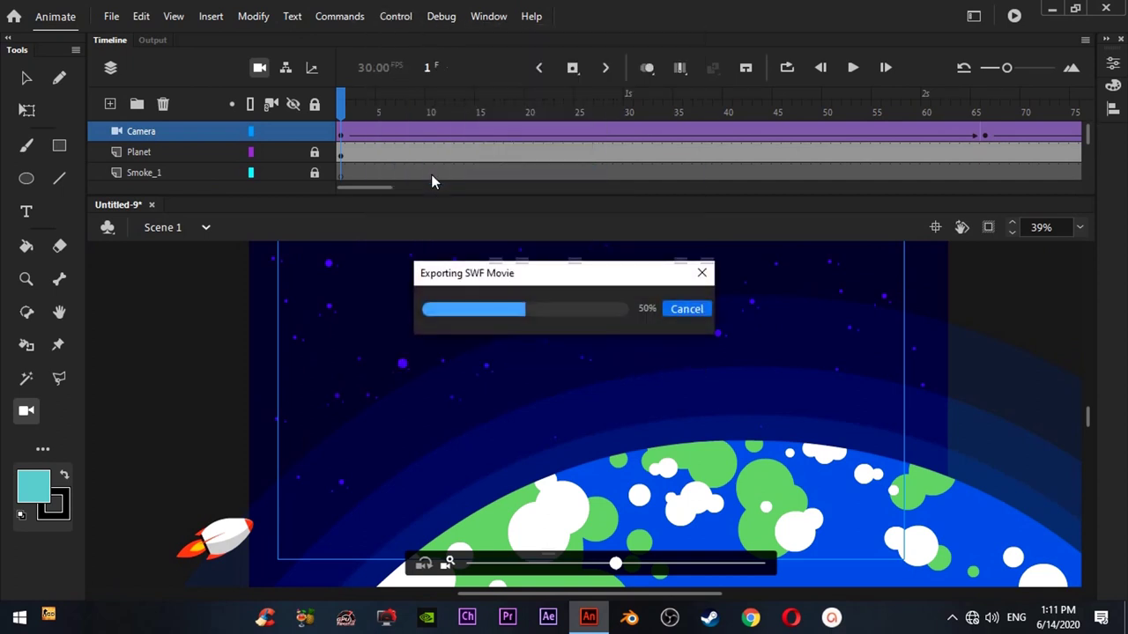